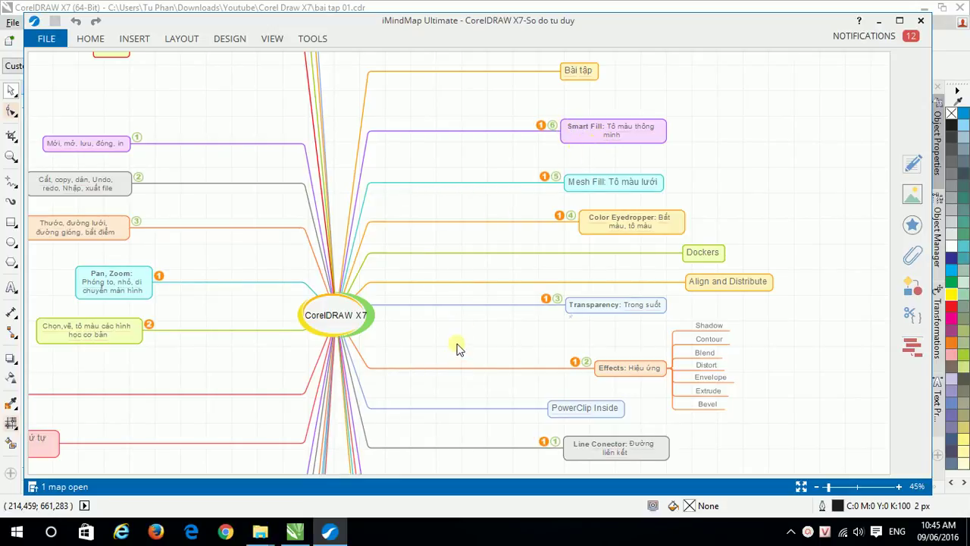
Switch to CorelDRAW and draw a rectangle about 120 mm wide and 55 mm high.
click(295, 532)
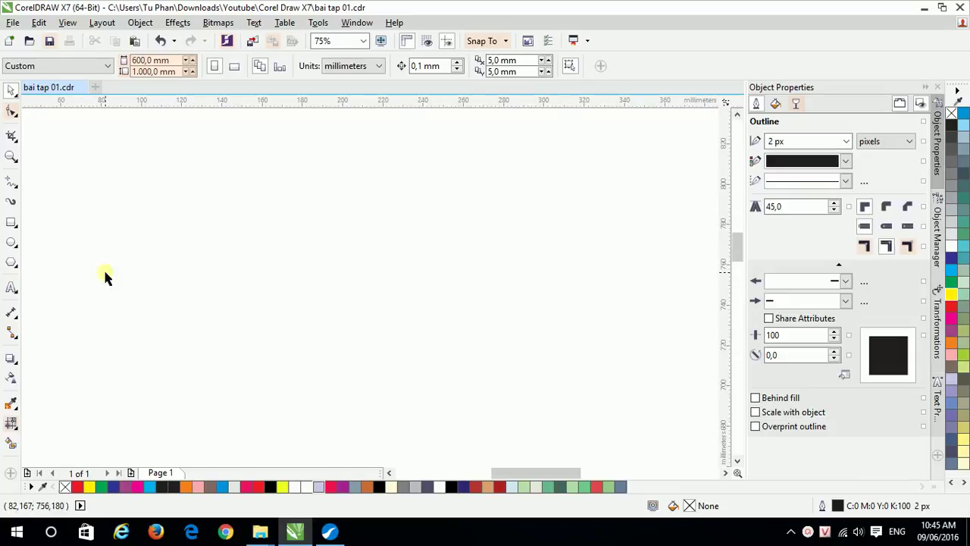
click(11, 222)
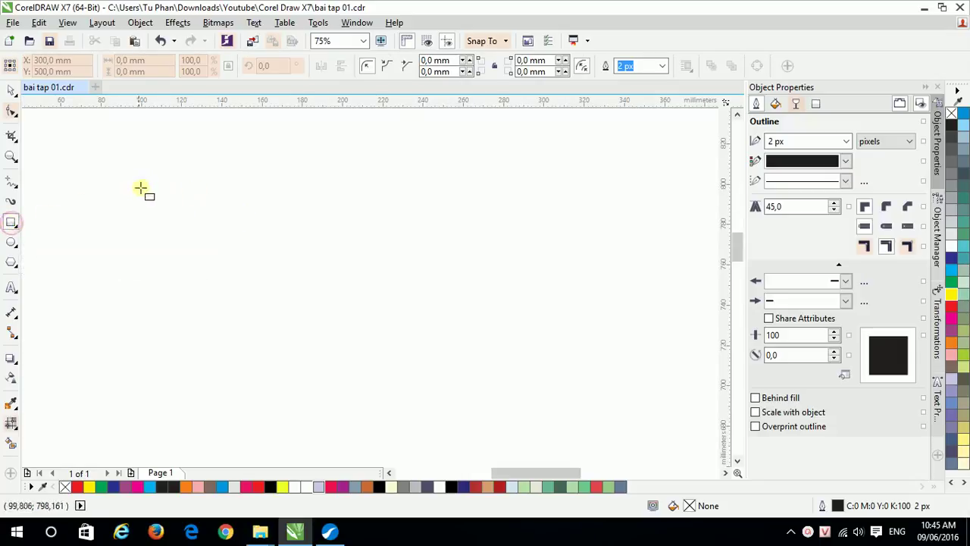
drag(117, 178, 361, 289)
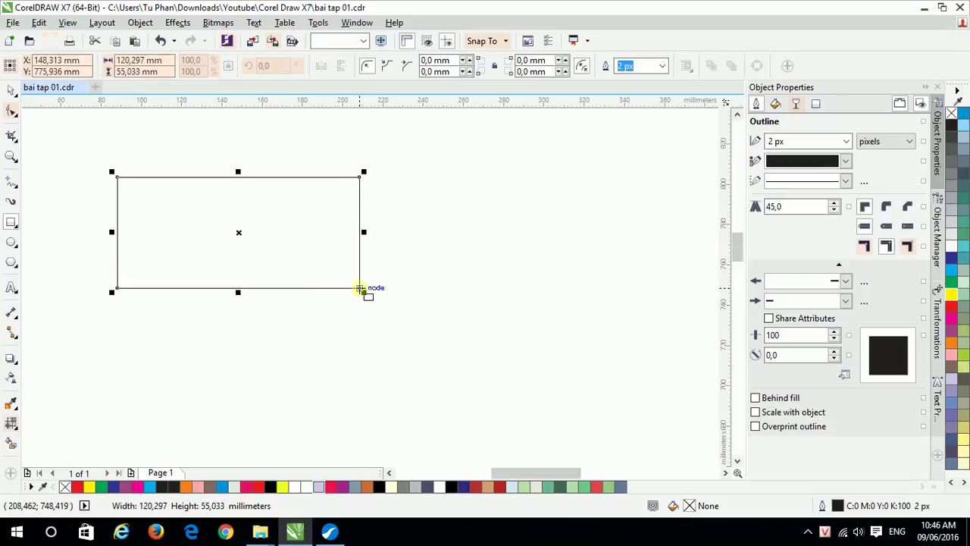
Draw a circle about 98 mm in diameter and move it so that it overlaps the right end of the rectangle.
click(11, 242)
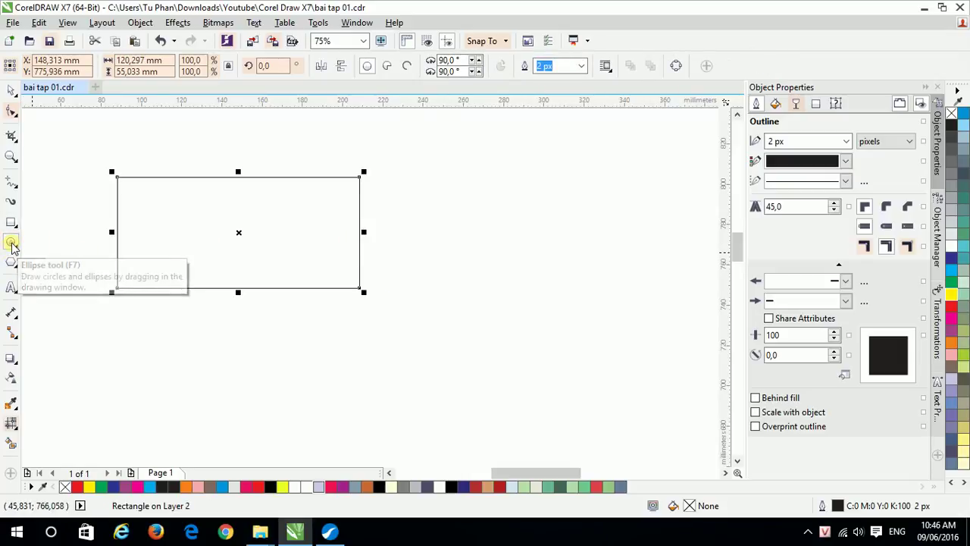
drag(434, 195, 549, 391)
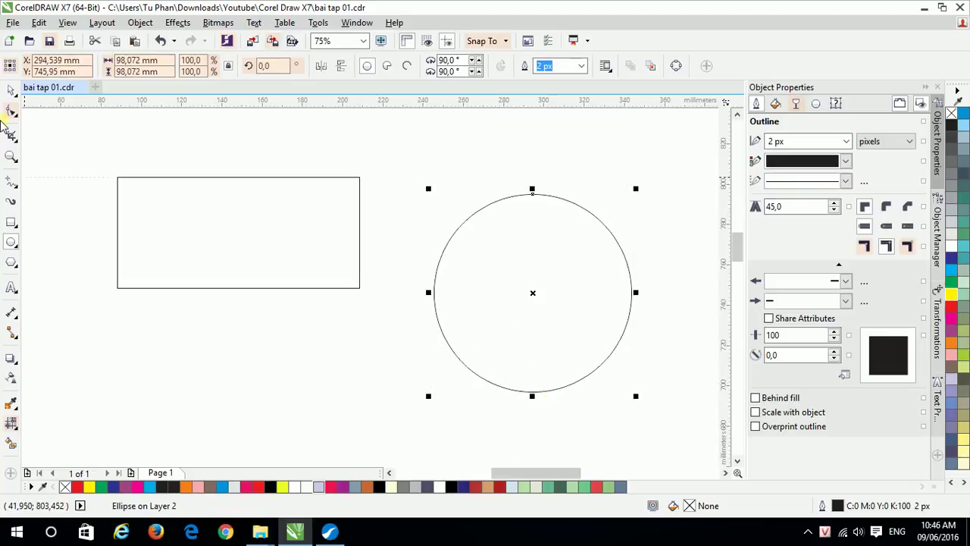
click(11, 90)
drag(544, 269, 377, 210)
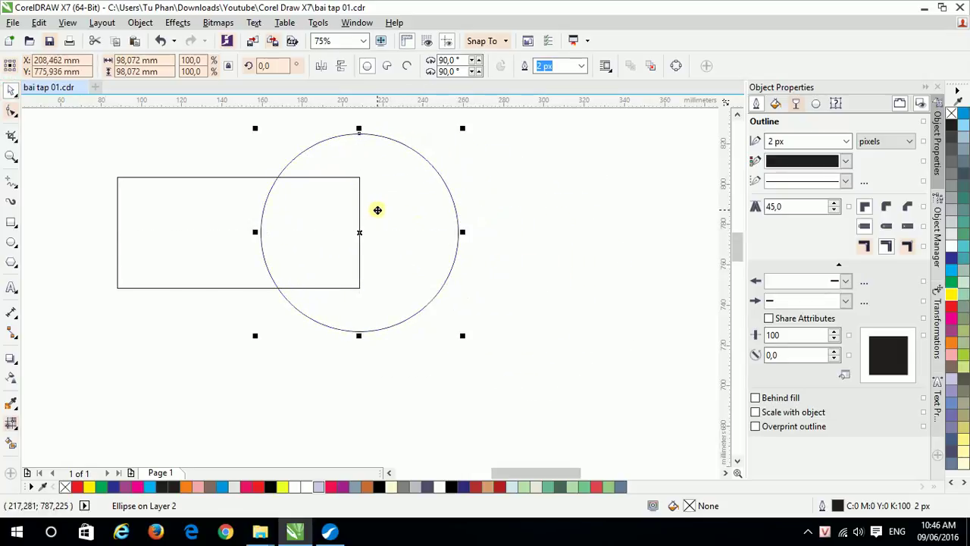
click(590, 189)
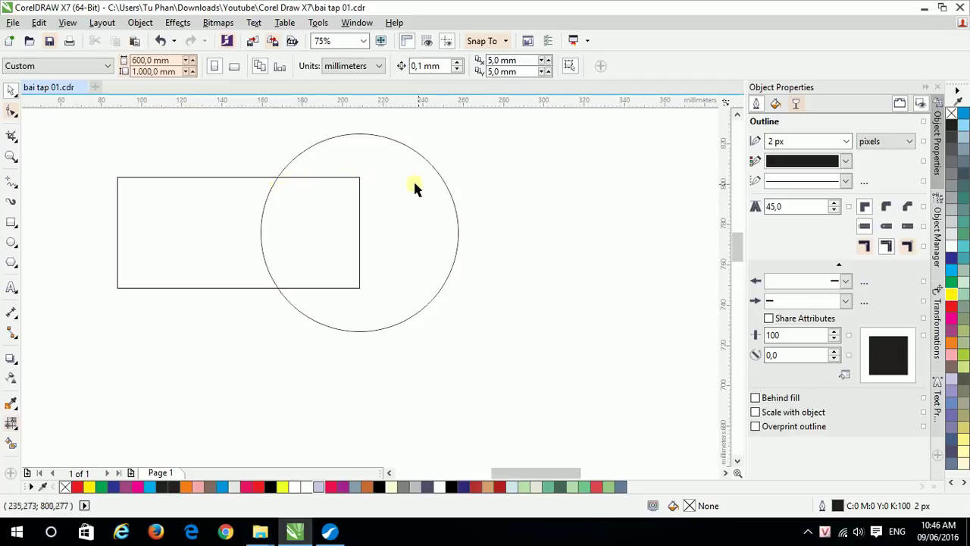
drag(421, 188, 435, 193)
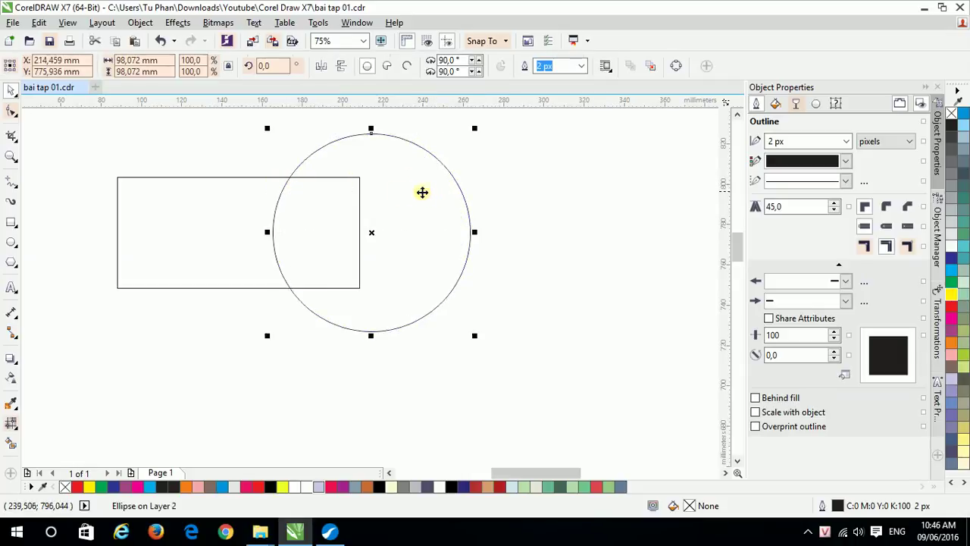
click(601, 171)
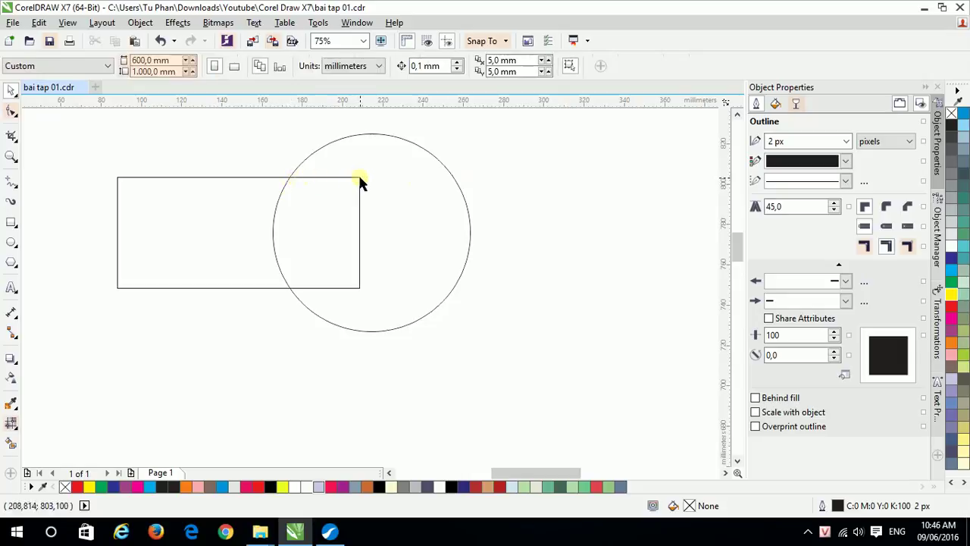
Move the rectangle straight down about 9 mm, keeping its right end inside the circle.
drag(362, 218, 359, 262)
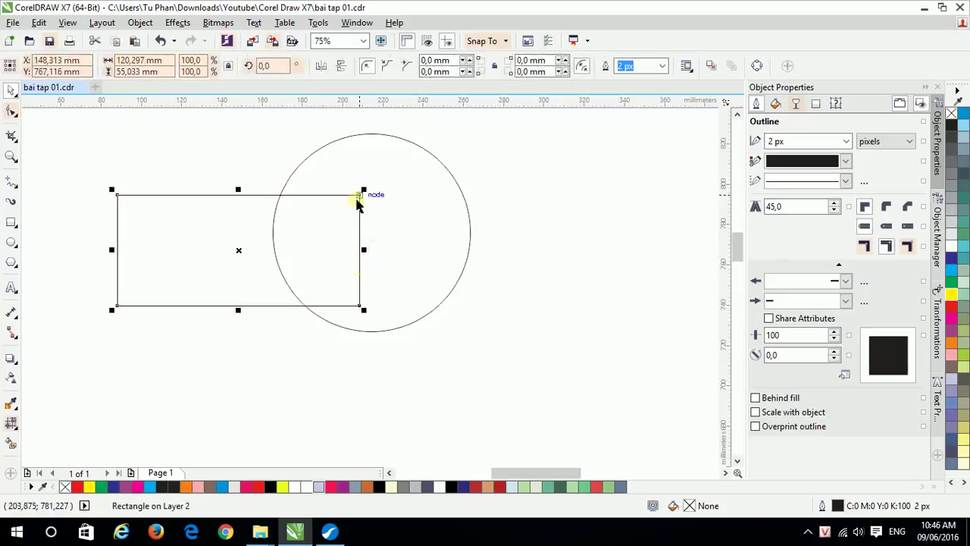
key(F10)
click(524, 184)
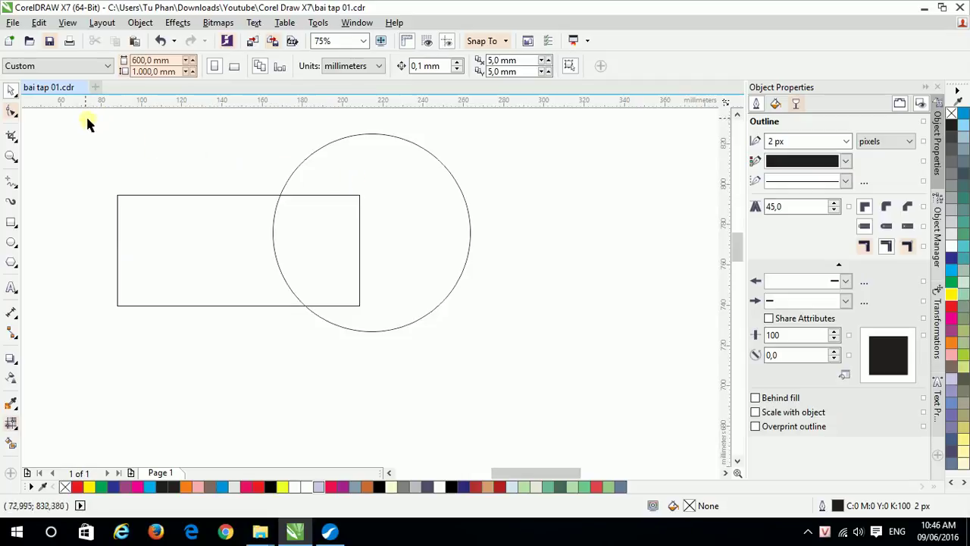
Create a separate shape from the overlap of the rectangle and the circle with Intersect.
drag(87, 112, 536, 400)
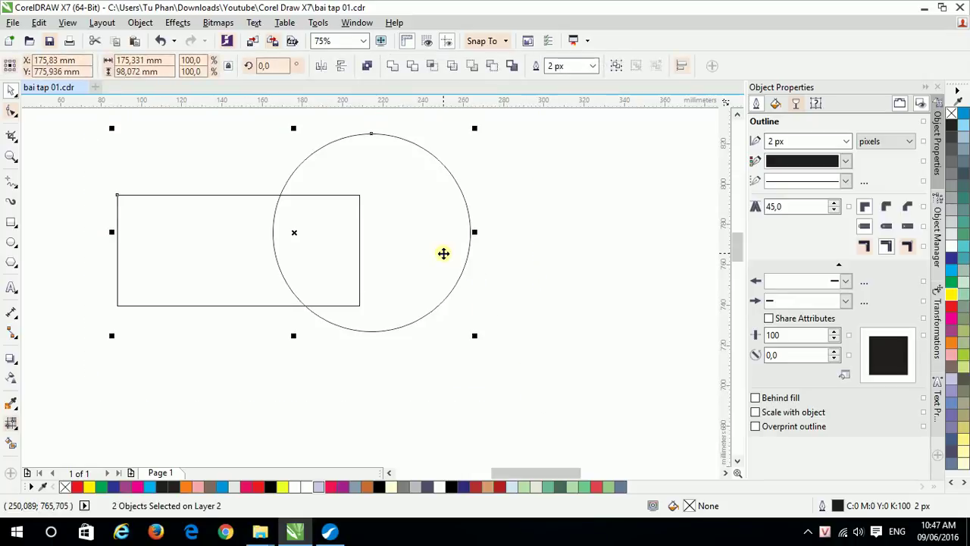
click(569, 222)
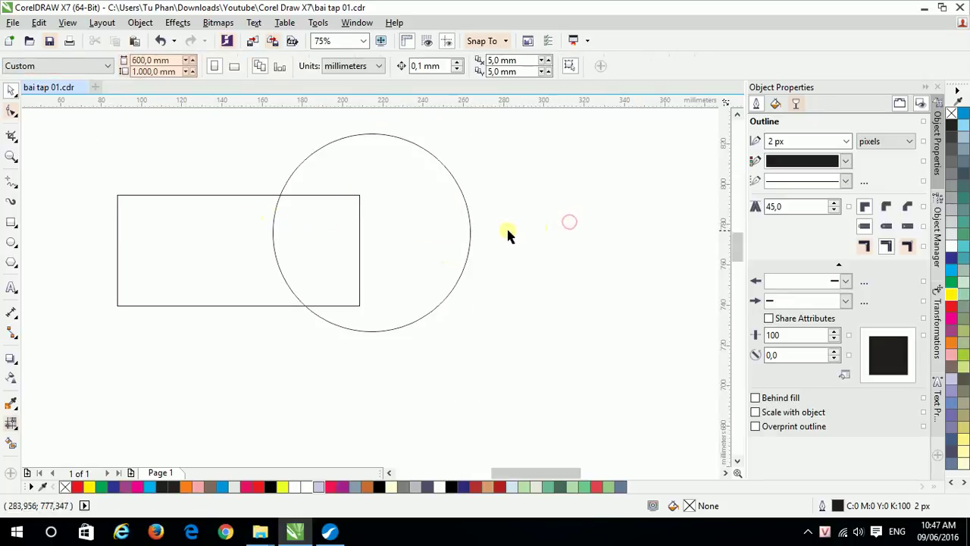
click(419, 260)
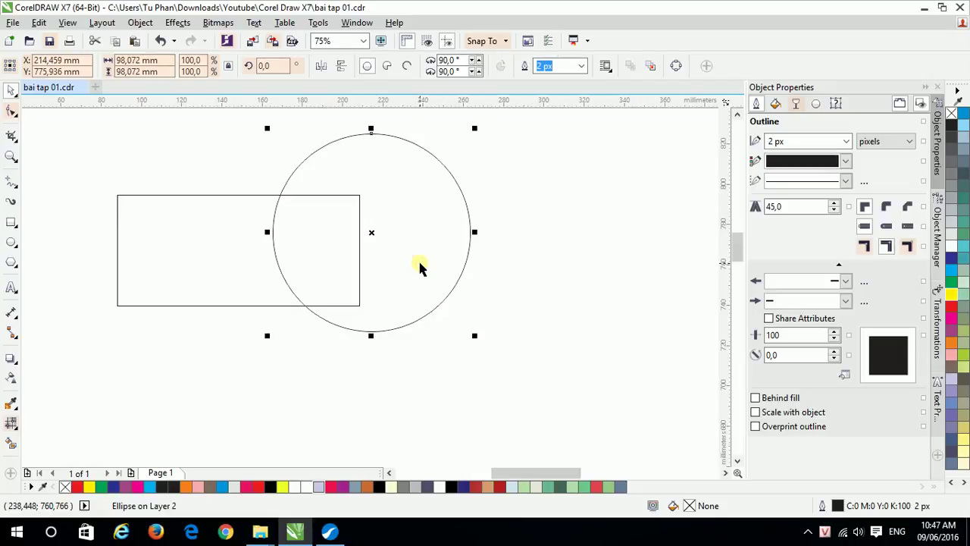
shift+click(138, 216)
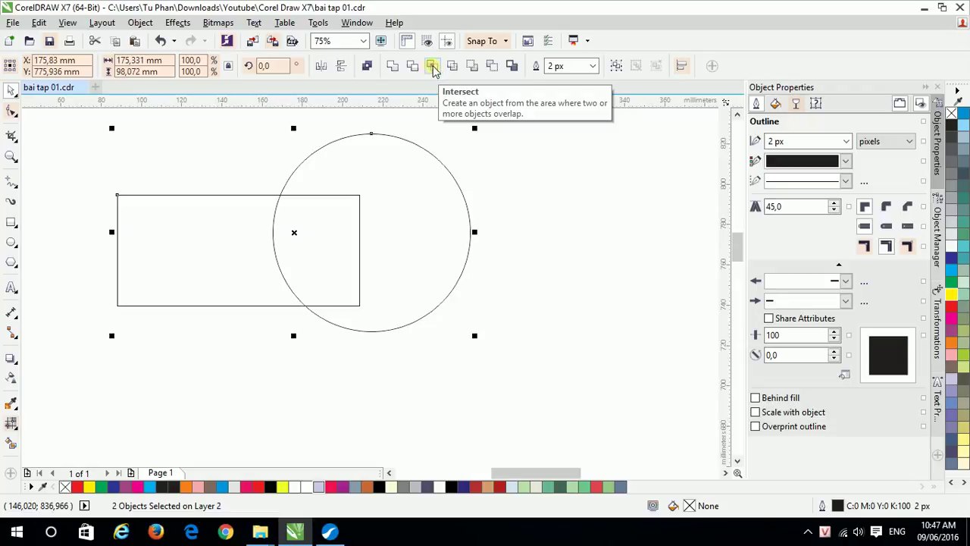
click(431, 68)
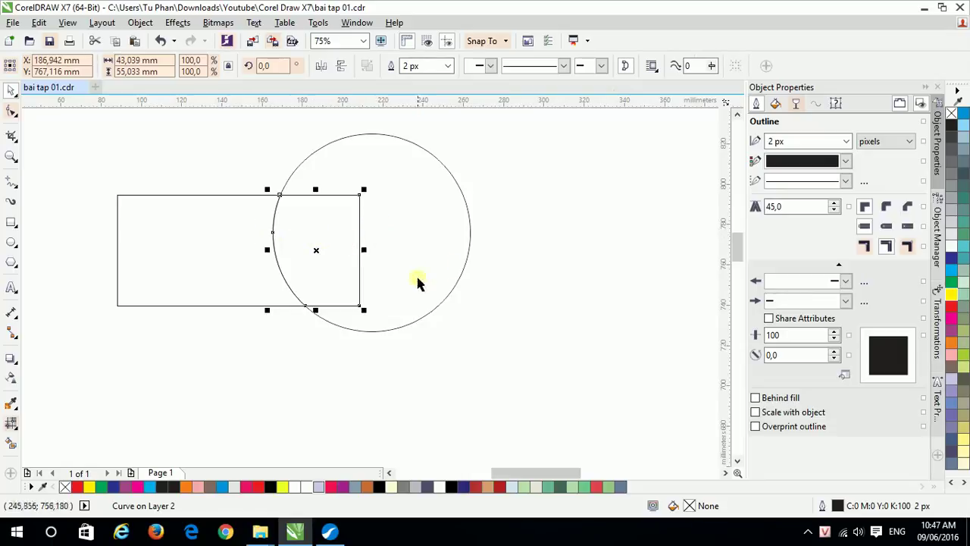
Move the circle to the right off the rectangle and place the intersection piece below both shapes.
click(328, 250)
drag(328, 250, 419, 236)
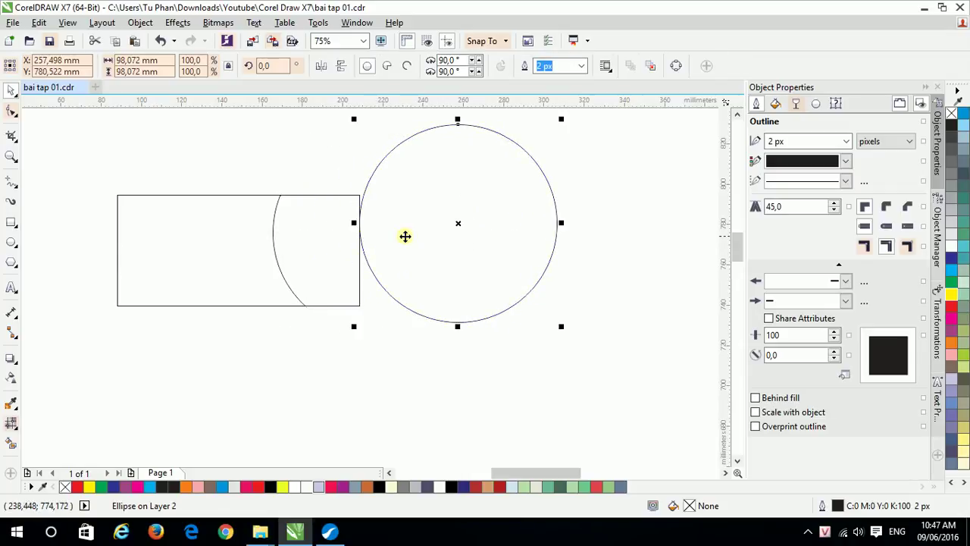
click(12, 89)
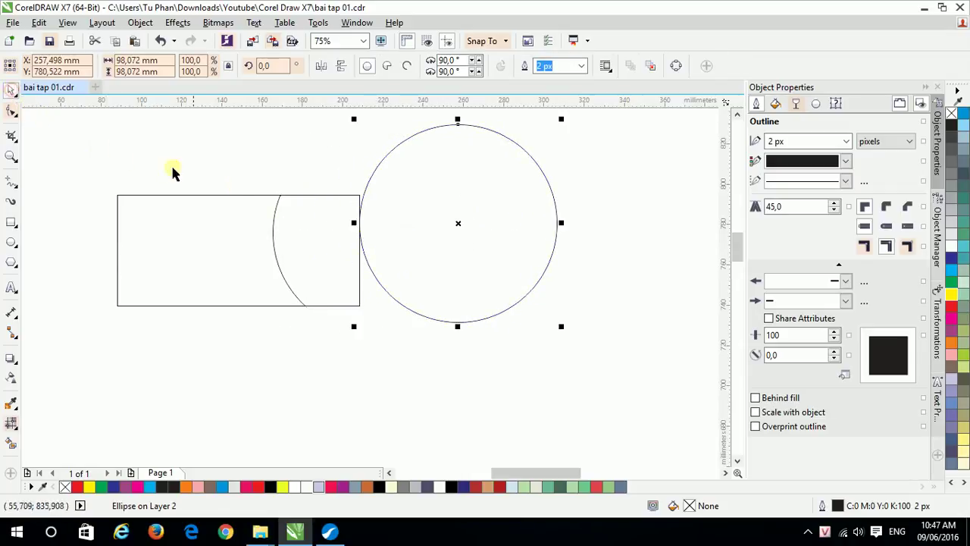
click(311, 261)
drag(309, 253, 382, 392)
scroll(504, 340, down, 3)
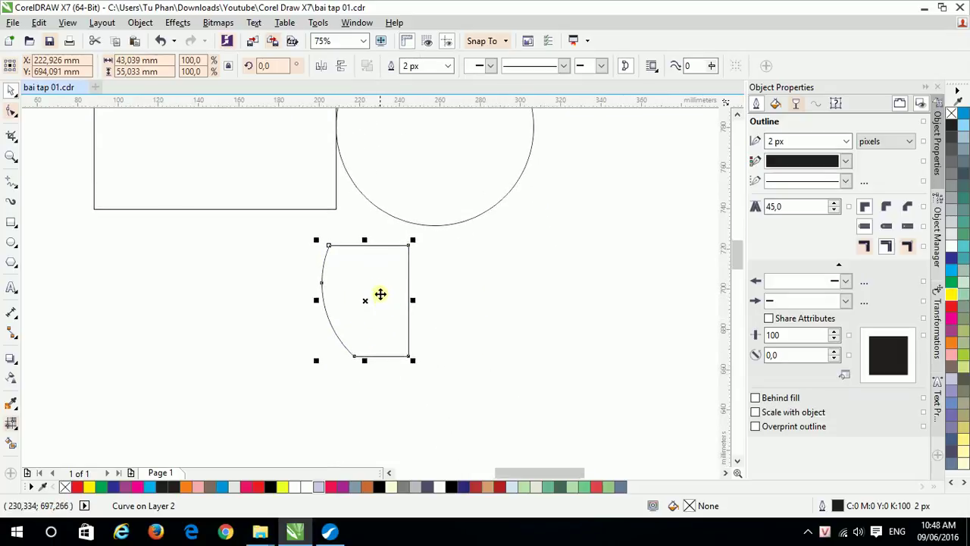
drag(402, 284, 320, 354)
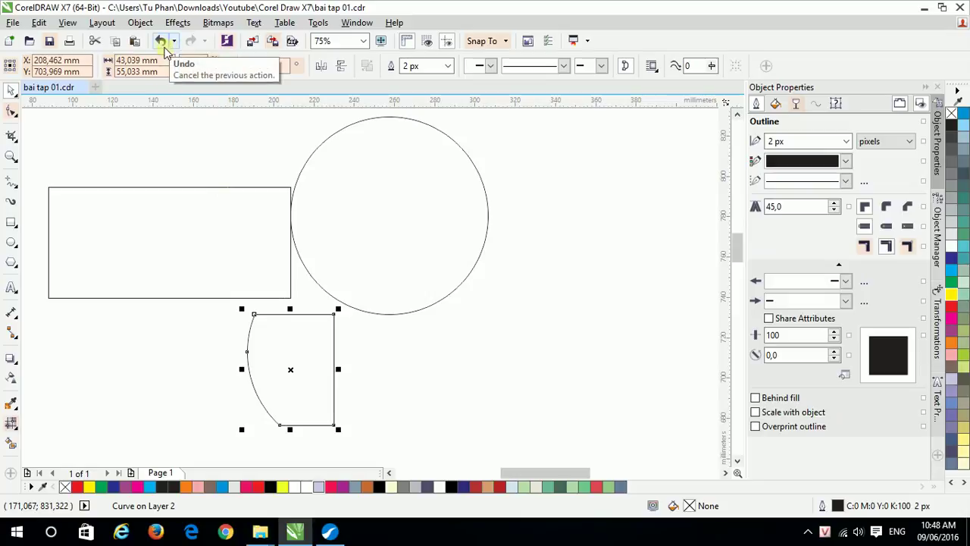
Undo the moves of the piece and the circle, the intersection, and the rectangle's downward move.
click(162, 42)
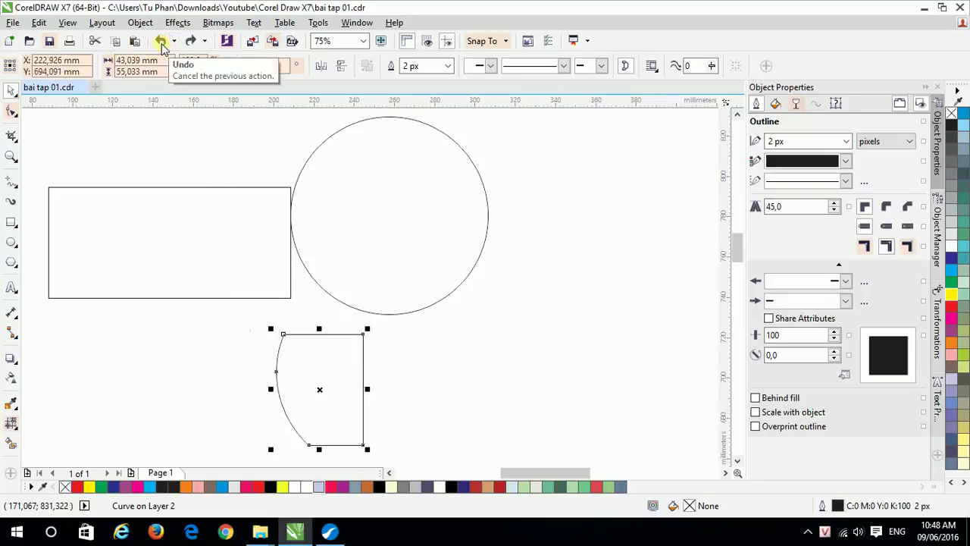
click(162, 41)
click(161, 42)
click(161, 42)
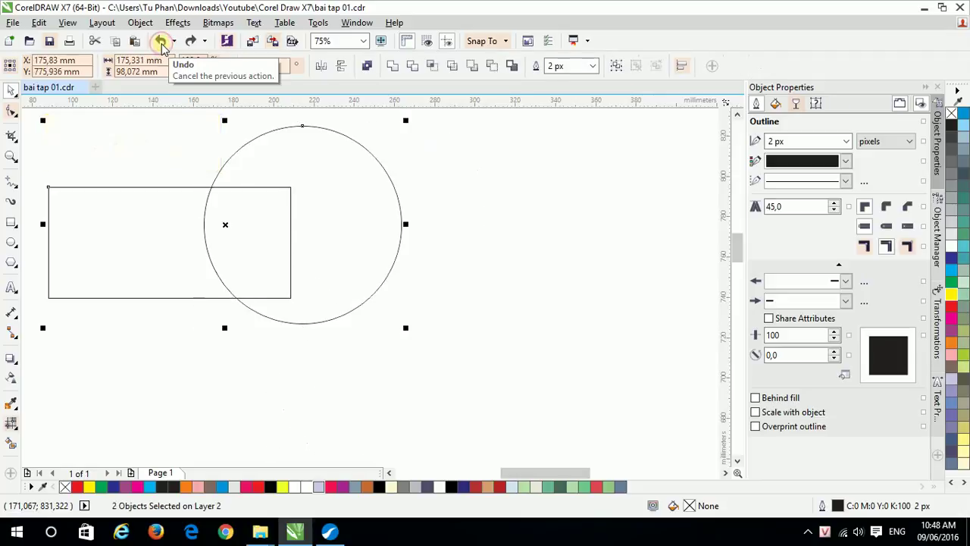
click(161, 41)
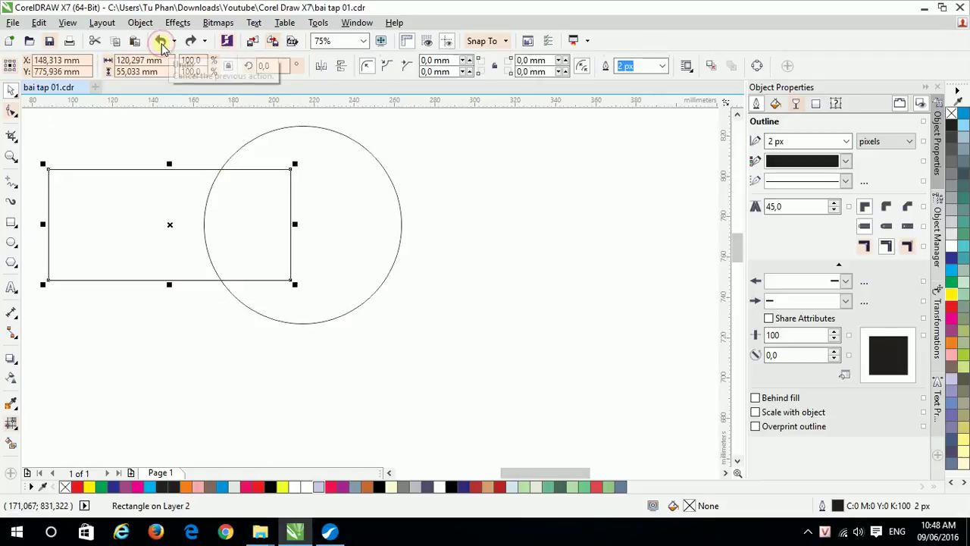
click(369, 326)
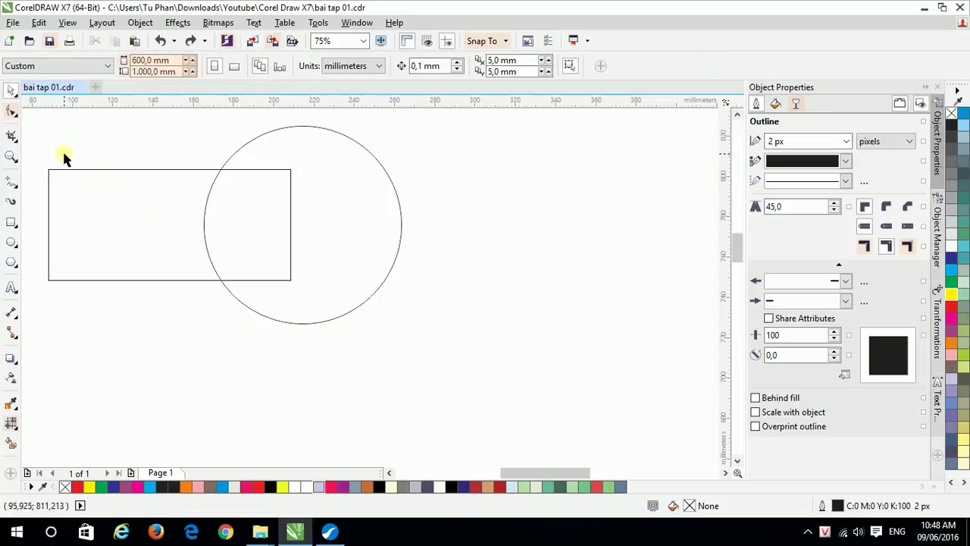
Fill the overlap of the rectangle and the circle with blue-grey and a hairline outline using Smart Fill.
drag(31, 112, 422, 348)
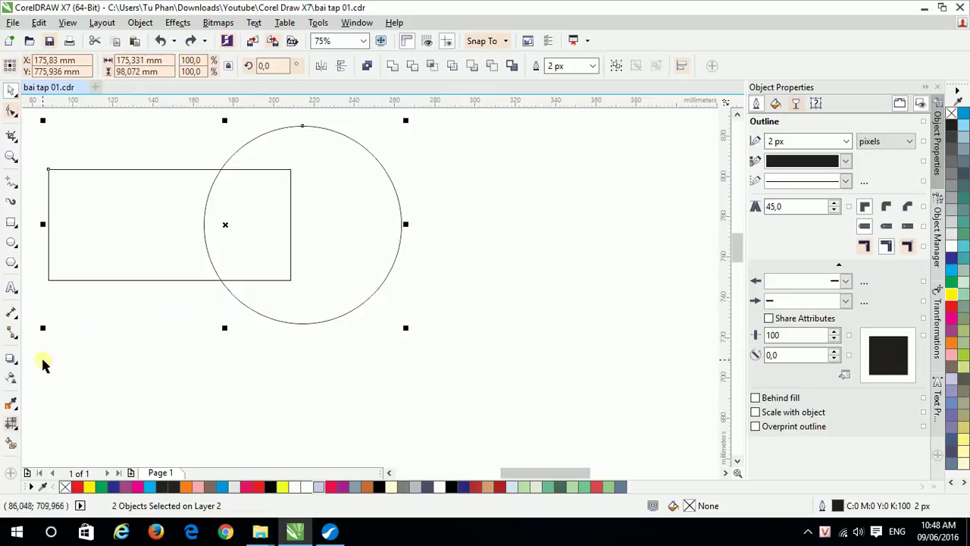
click(11, 448)
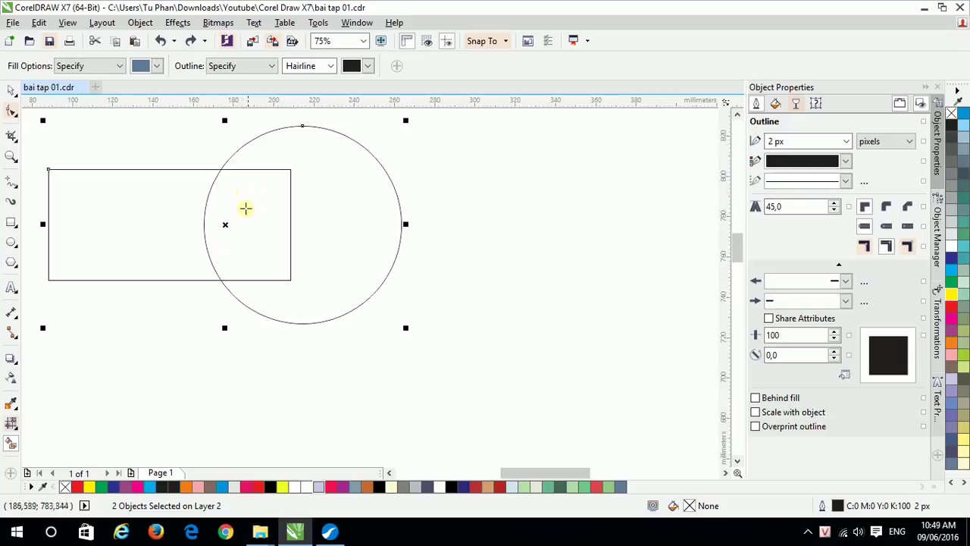
click(252, 220)
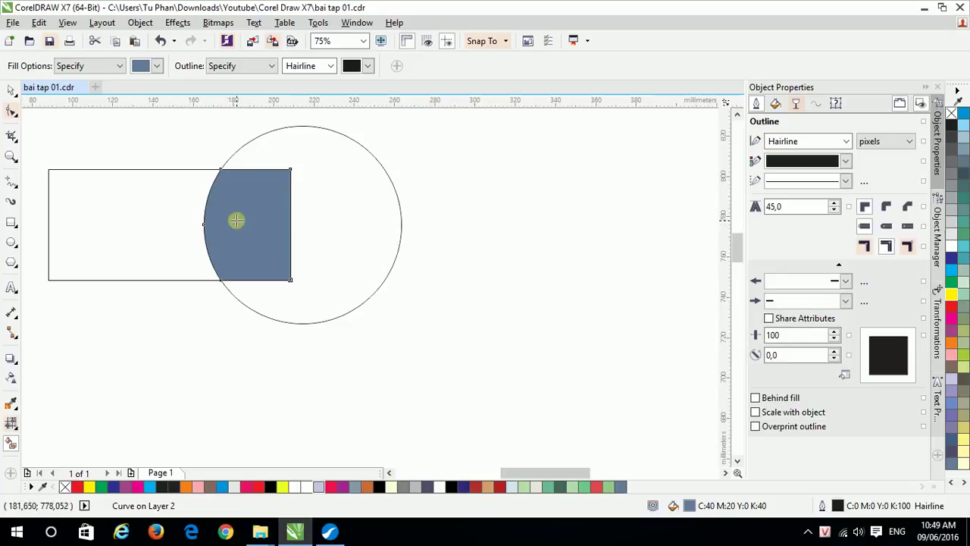
Move the filled overlap piece below the rectangle and change its fill to magenta.
click(13, 92)
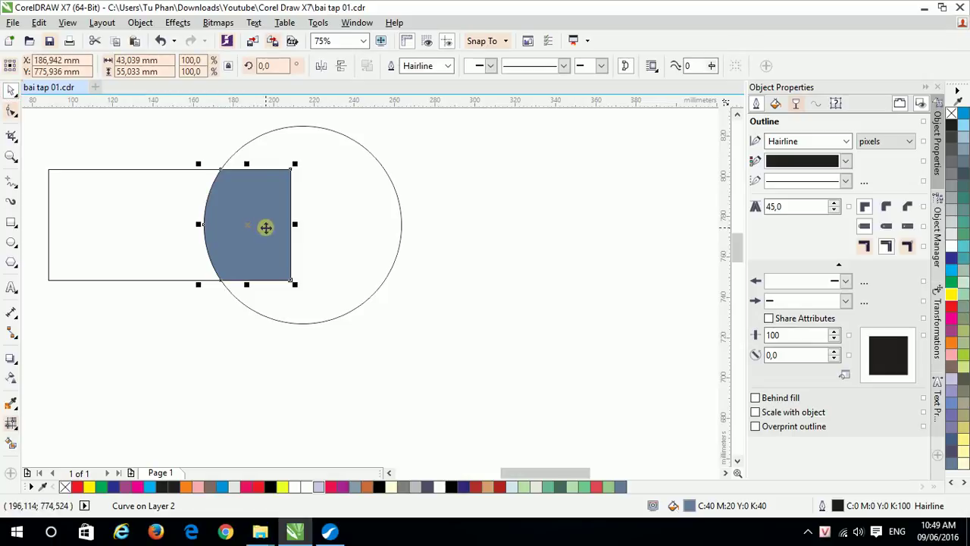
drag(266, 227, 213, 380)
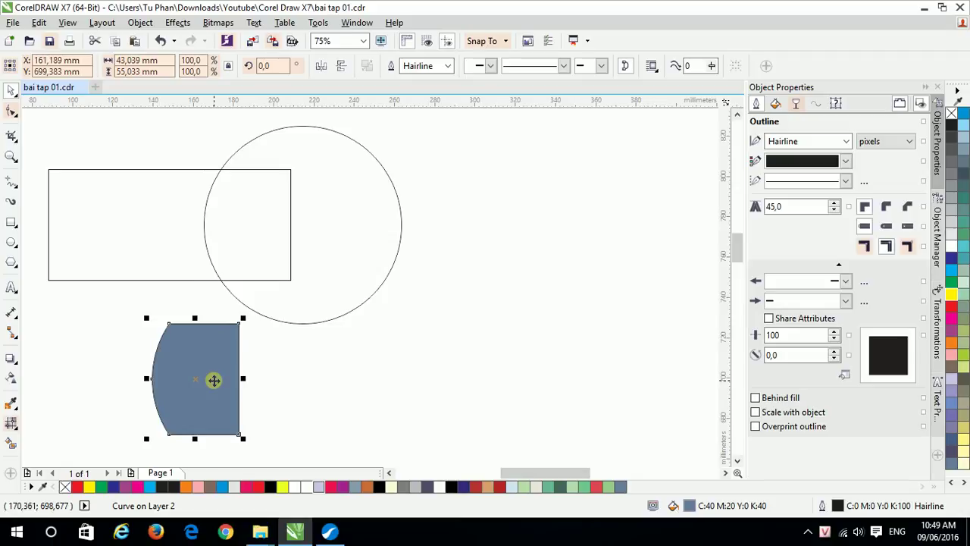
click(339, 374)
click(223, 381)
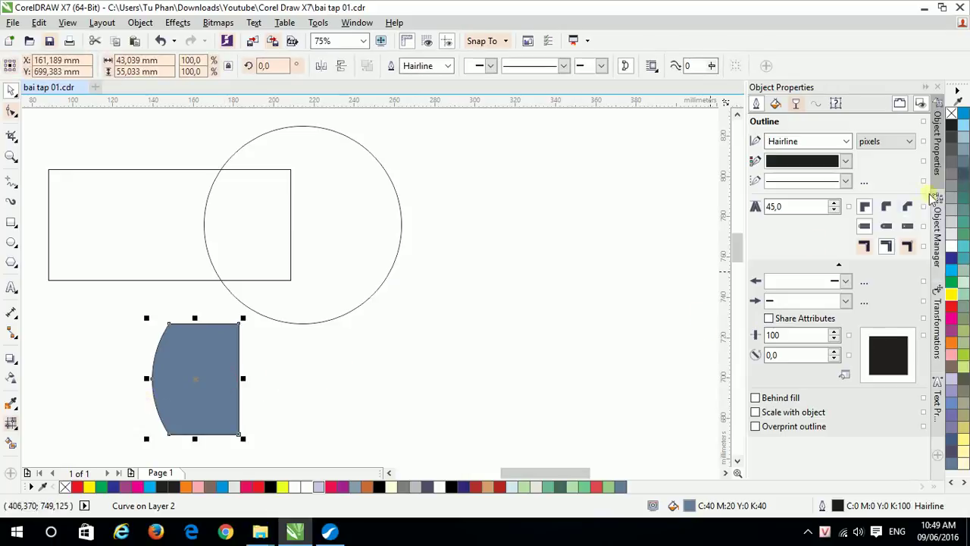
click(952, 295)
click(951, 307)
click(953, 319)
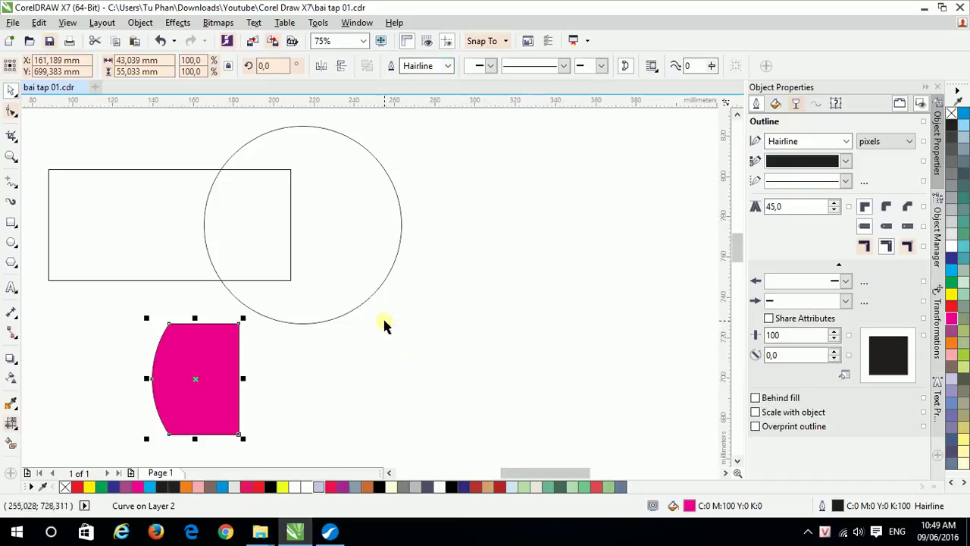
Draw a 5-sided polygon about 103 mm wide and 79 mm high, overlapping the rectangle and the circle.
scroll(382, 317, down, 1)
scroll(406, 302, up, 1)
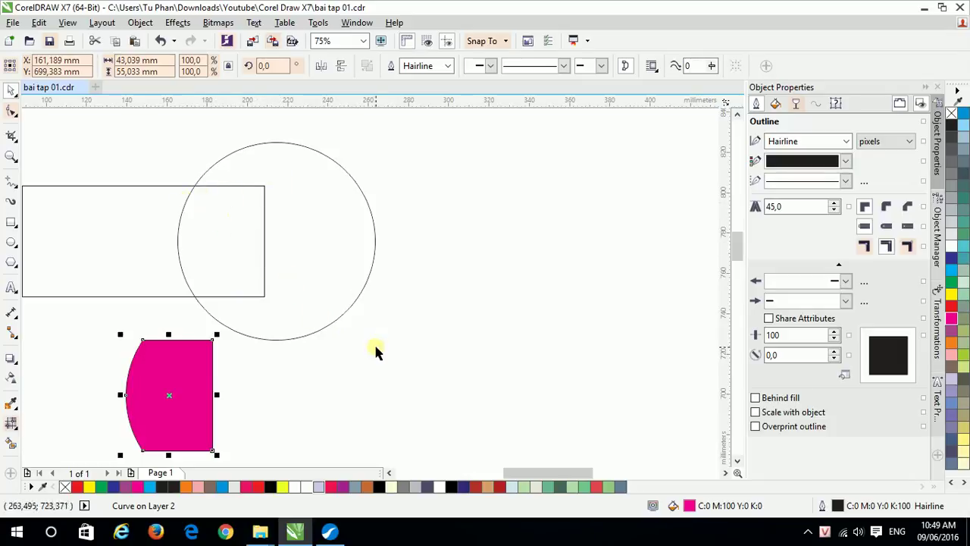
scroll(383, 336, down, 1)
drag(411, 335, 292, 277)
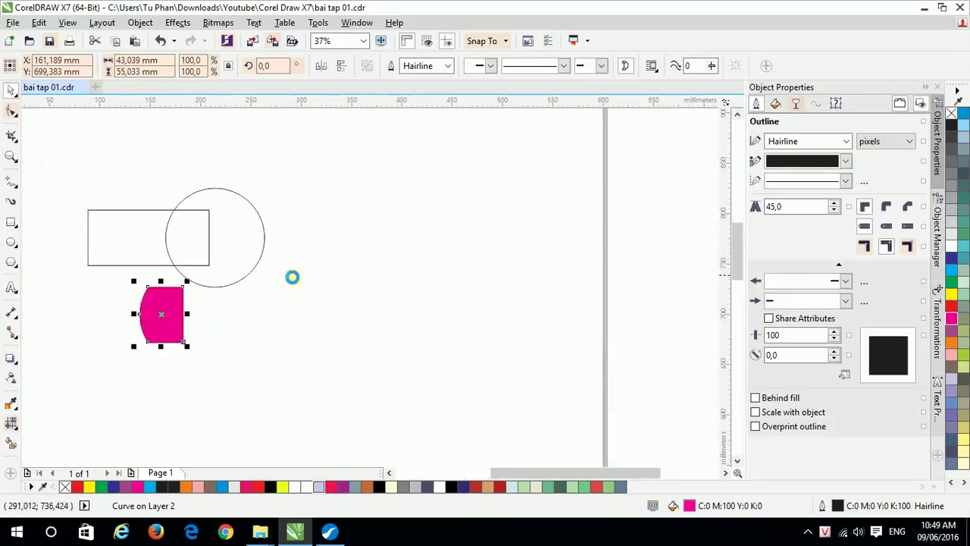
click(10, 261)
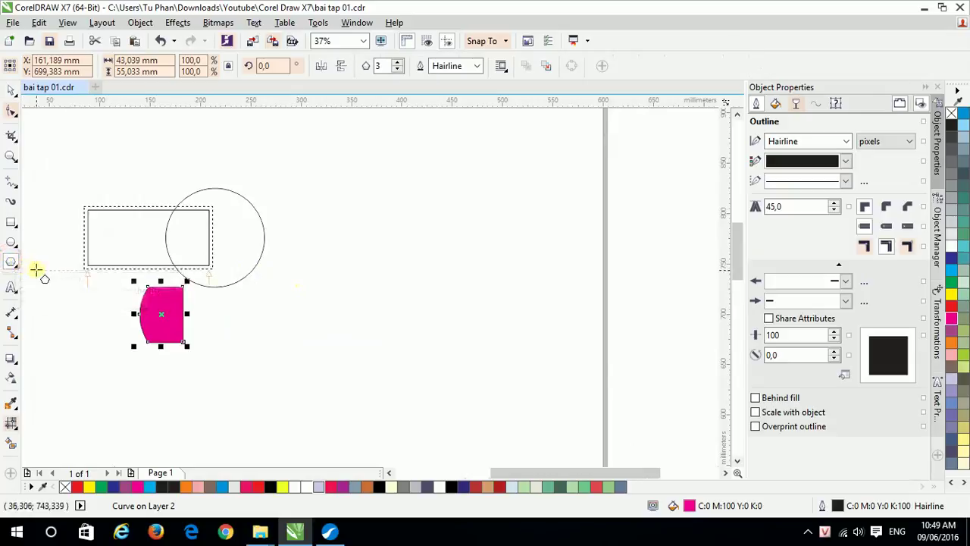
click(397, 64)
drag(126, 165, 236, 250)
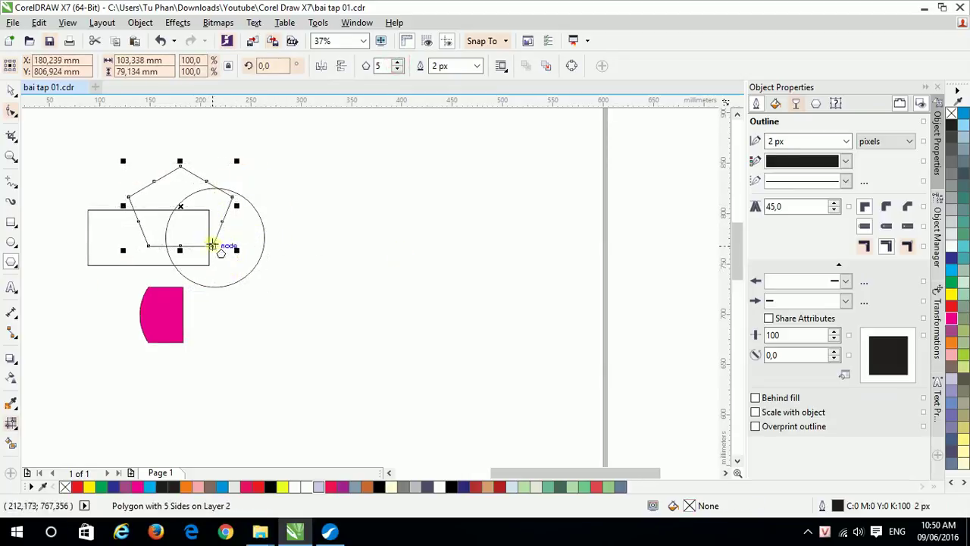
Draw a second rectangle about 120 mm wide and 92 mm high, overlapping the circle, the polygon and the first rectangle.
click(11, 222)
drag(188, 238, 310, 332)
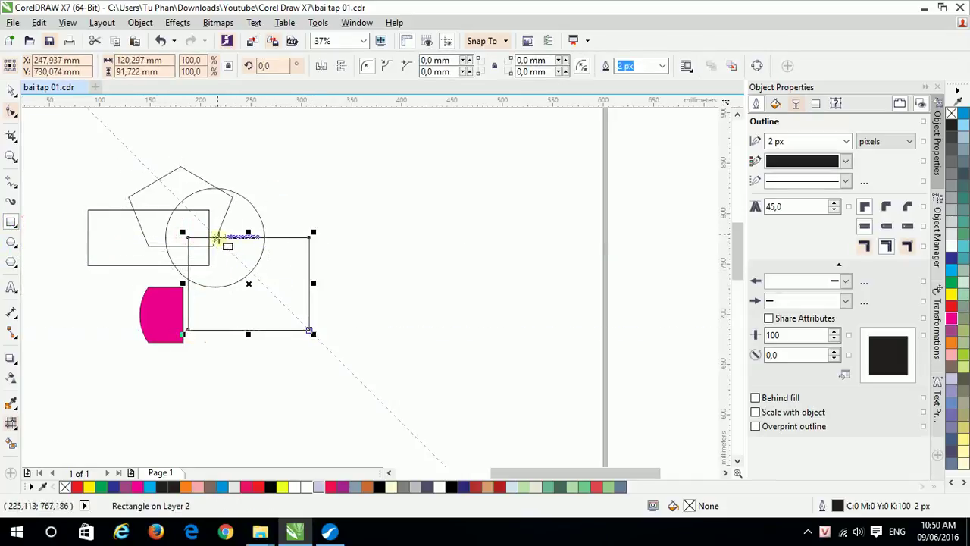
Delete the magenta overlap piece below the first rectangle.
click(10, 92)
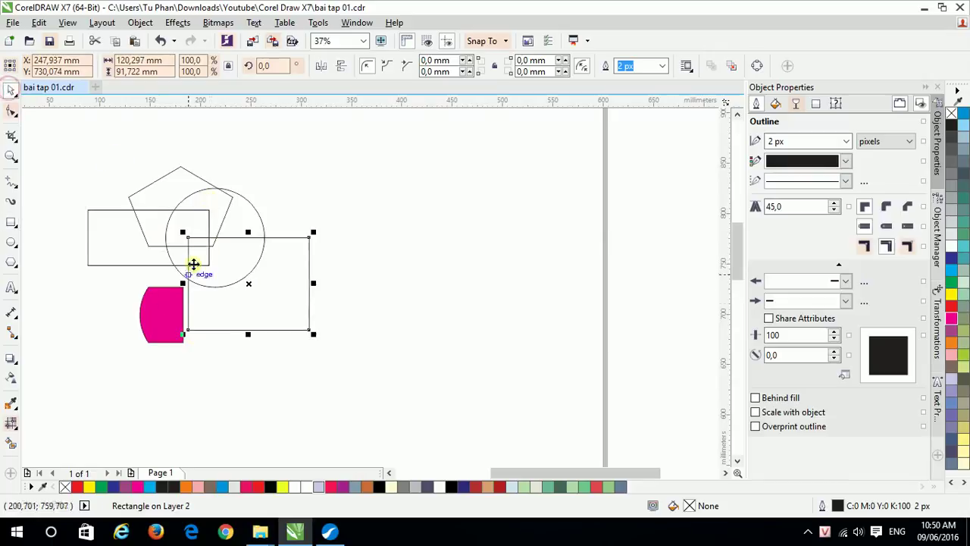
click(166, 304)
right_click(166, 303)
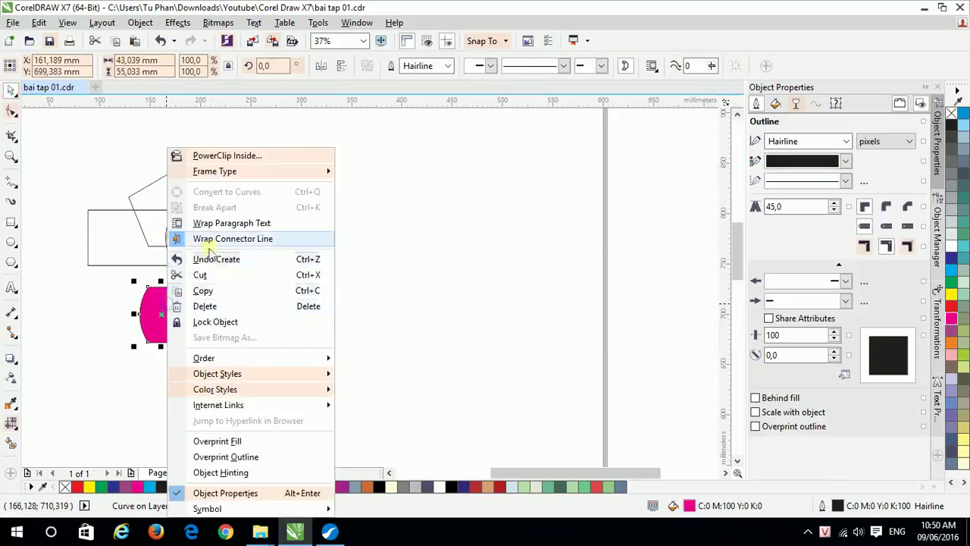
click(210, 306)
click(89, 125)
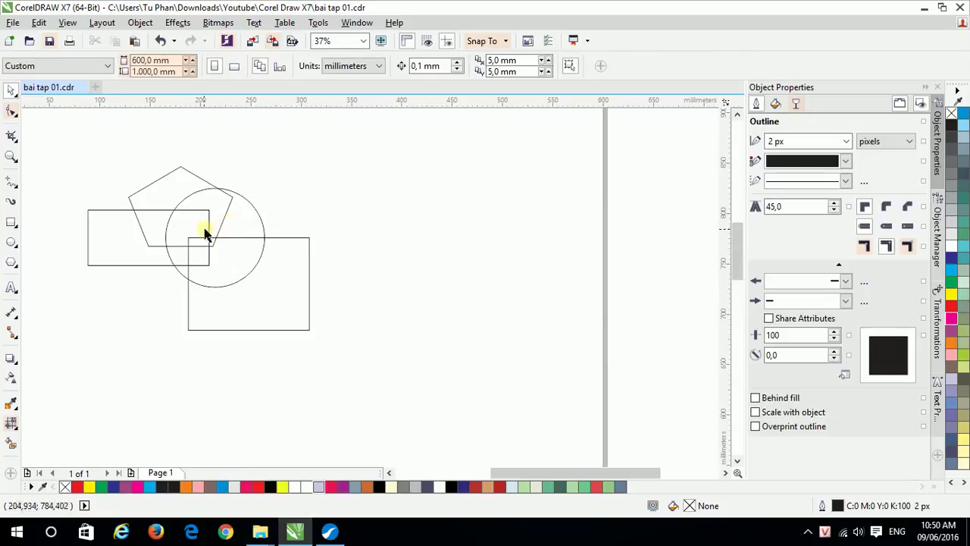
Select all four shapes and use Smart Fill to fill their common overlap with blue-grey and a hairline outline.
scroll(197, 250, up, 2)
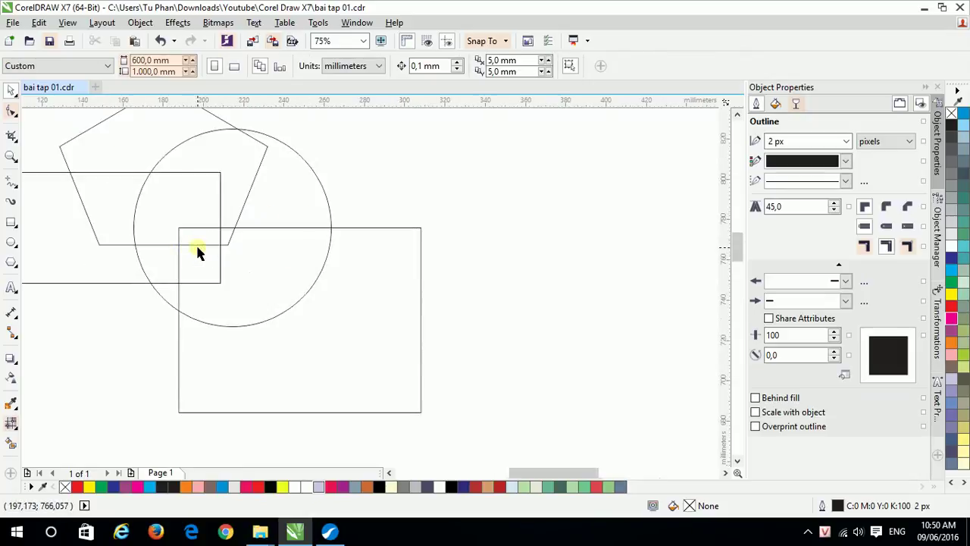
drag(147, 228, 231, 264)
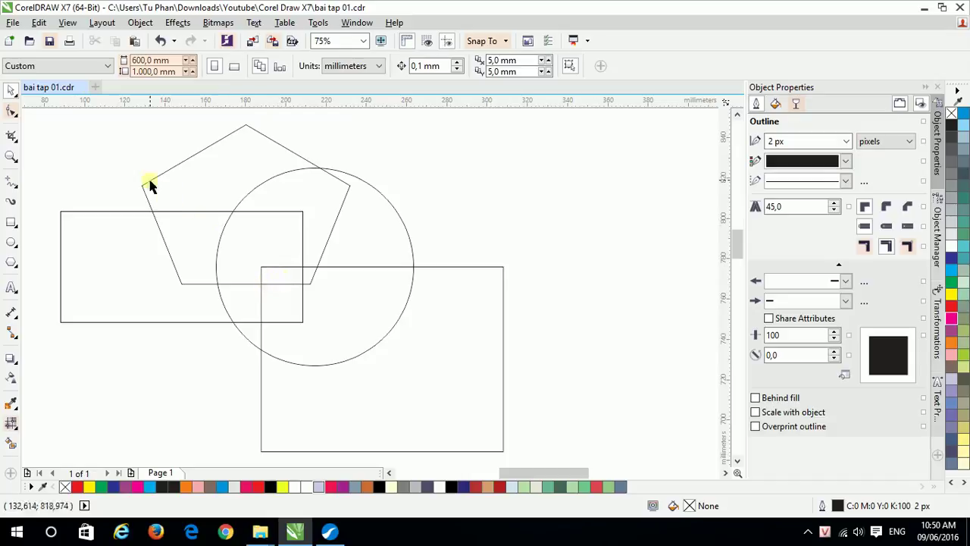
drag(36, 113, 535, 444)
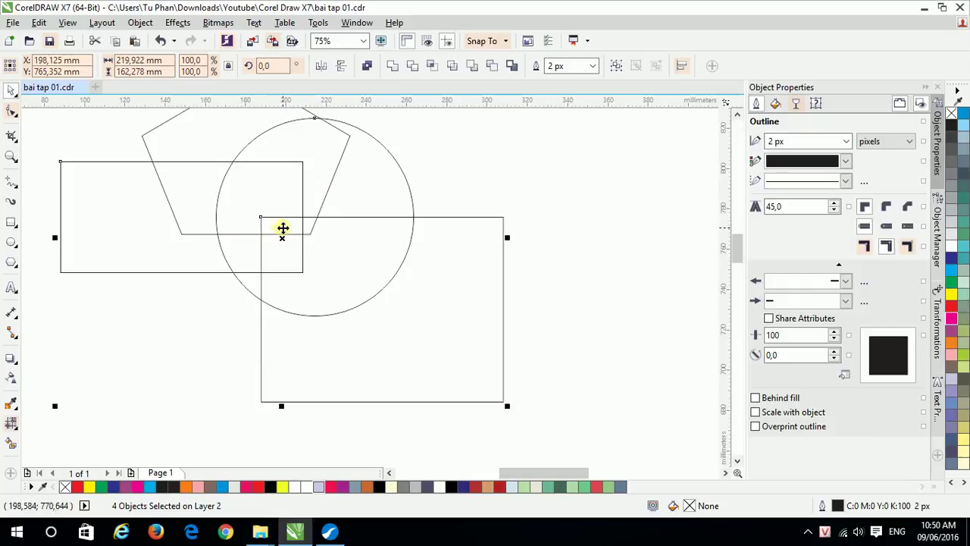
click(11, 445)
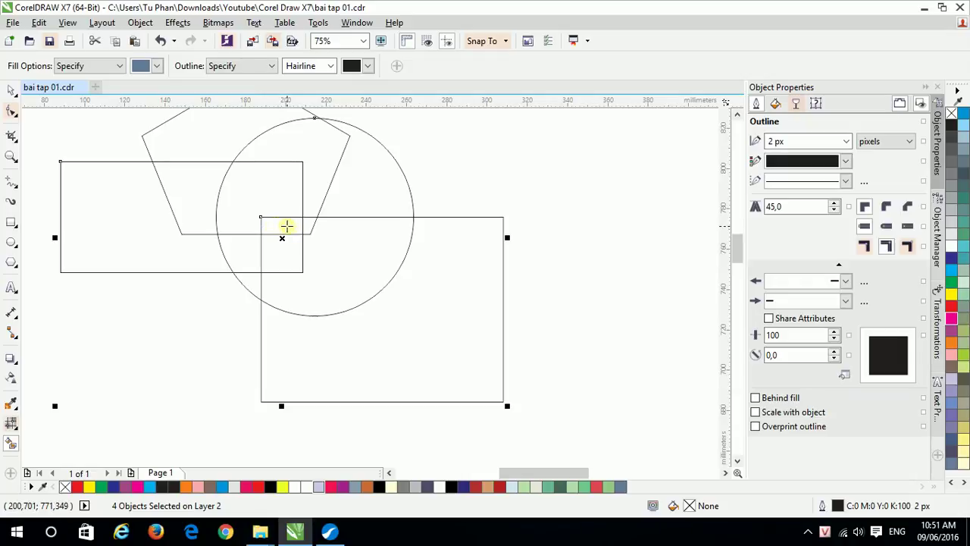
click(285, 226)
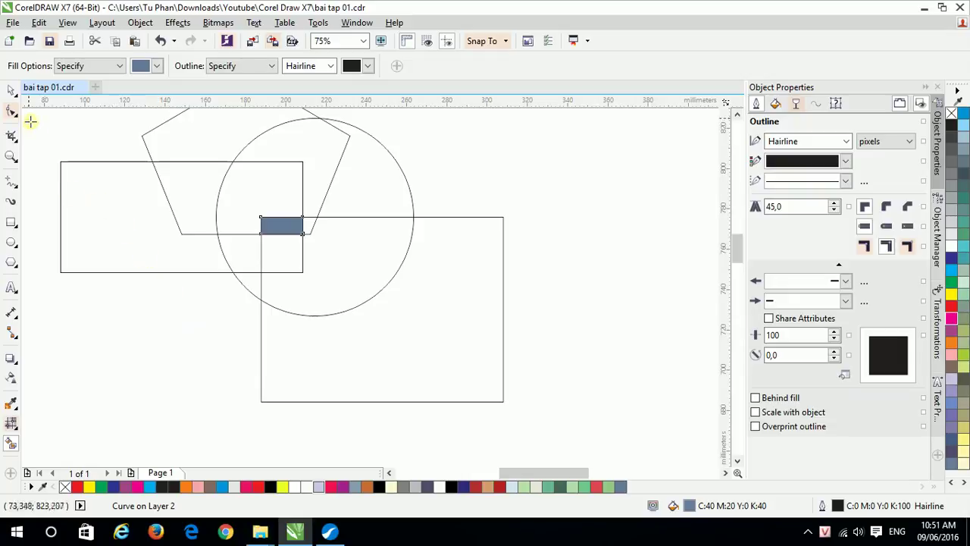
Move the small filled overlap piece out of the shapes to the empty area below the first rectangle.
click(11, 89)
drag(281, 225, 172, 350)
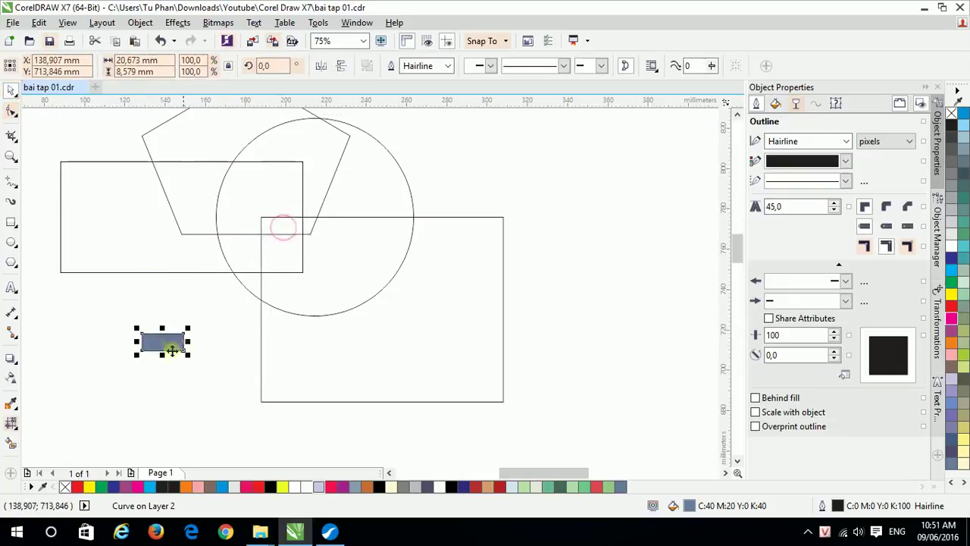
click(190, 429)
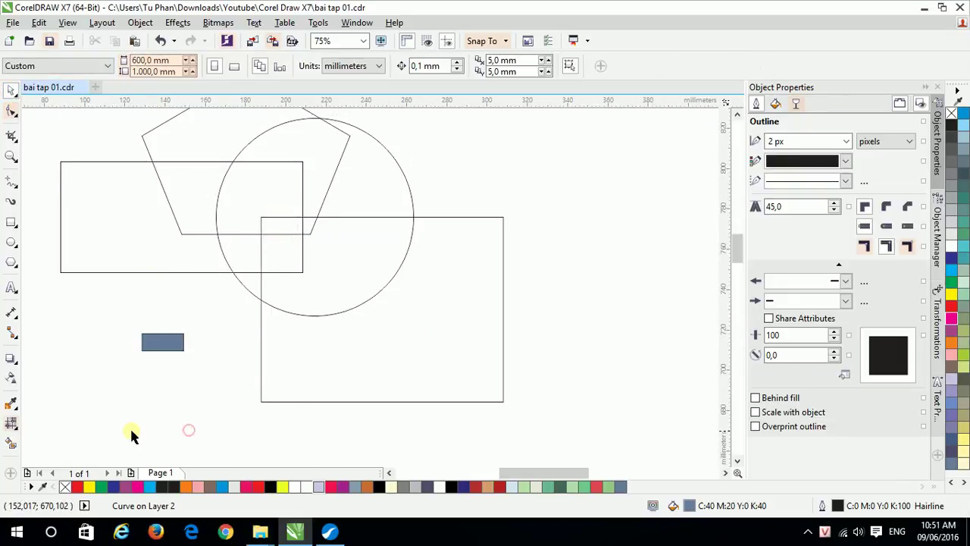
Smart Fill the polygon and first rectangle's overlap outside the circle with blue-grey, and move that piece beside the small one.
click(11, 445)
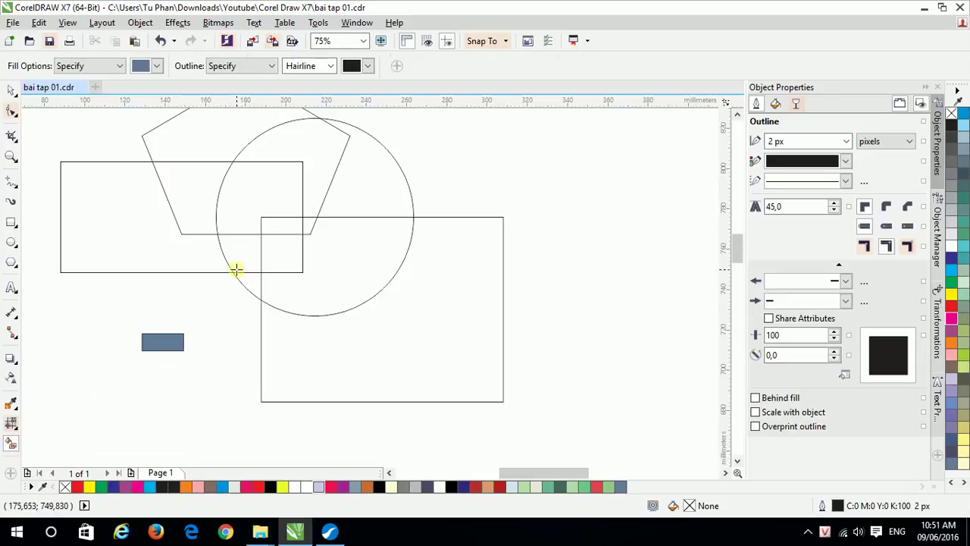
click(200, 195)
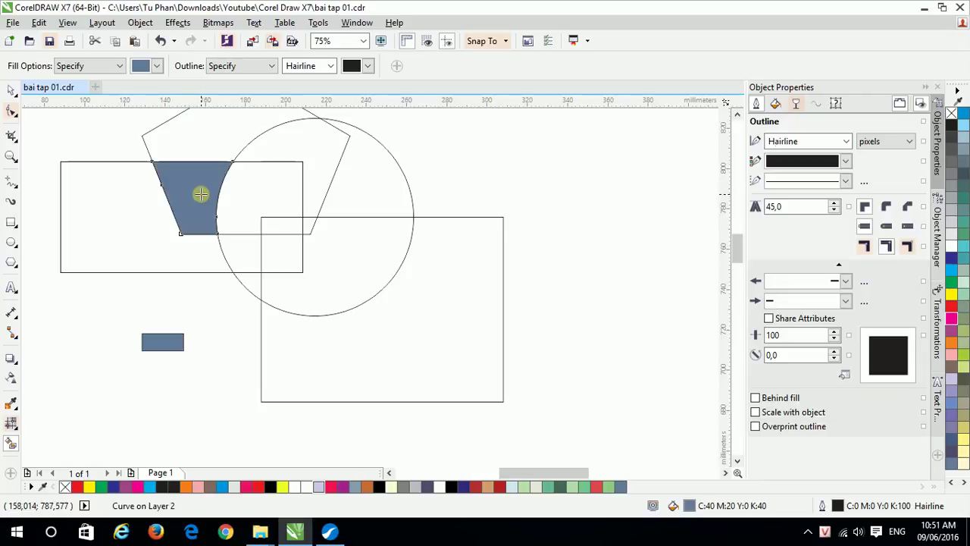
click(13, 90)
drag(197, 199, 82, 344)
click(143, 376)
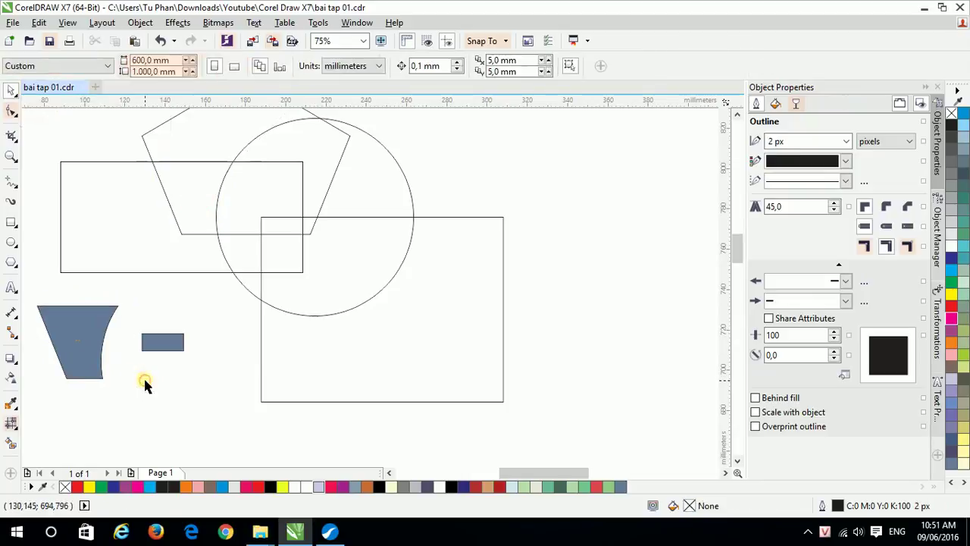
Reposition the two blue-grey pieces below the first rectangle so that they sit farther apart.
drag(154, 325, 249, 359)
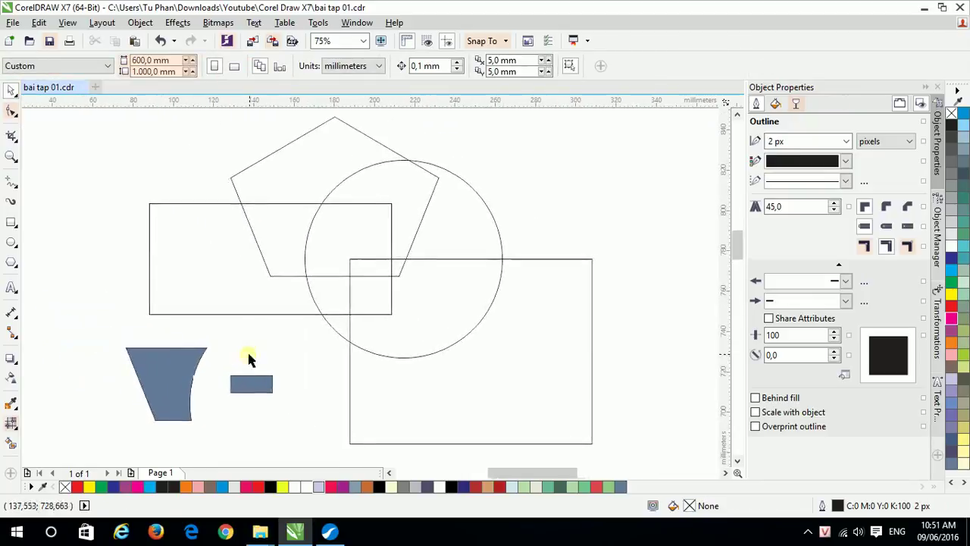
click(169, 371)
drag(169, 371, 150, 364)
click(253, 361)
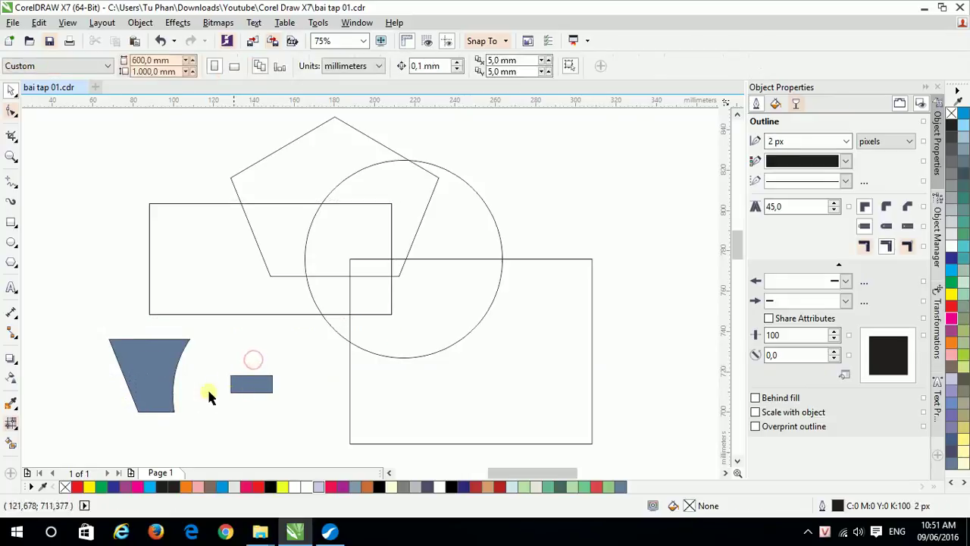
click(245, 388)
mouse_move(245, 388)
mouse_down()
mouse_move(263, 378)
mouse_move(238, 389)
mouse_move(247, 383)
mouse_move(240, 370)
mouse_up()
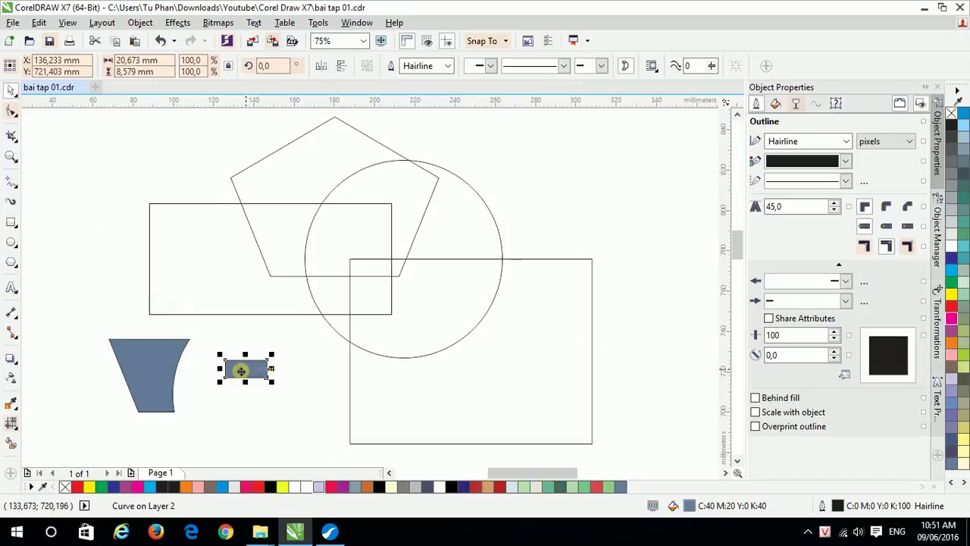
click(255, 410)
drag(253, 376, 258, 383)
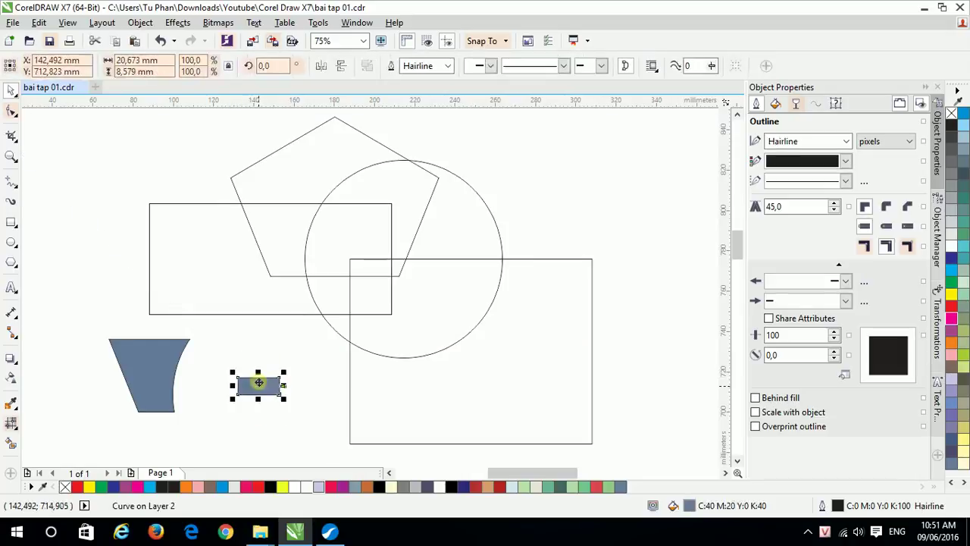